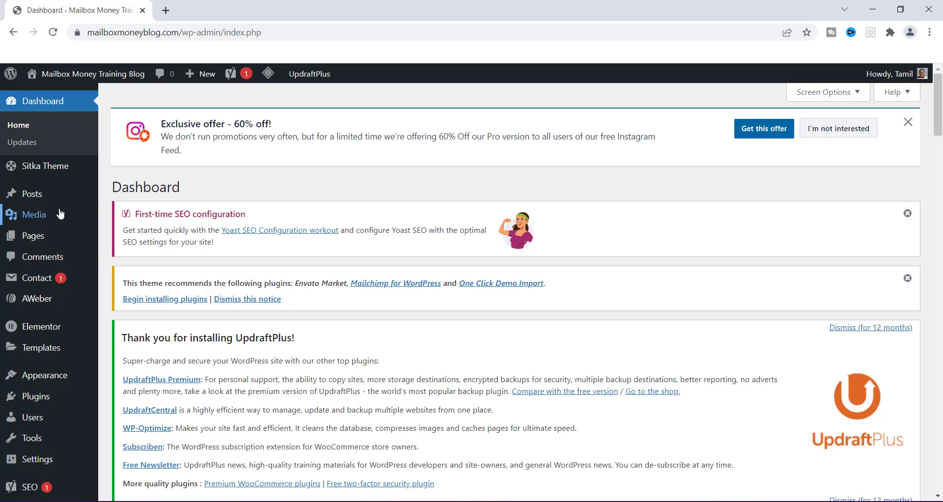
Step: From All Posts, open 'Content Writing Tips for Beginners' and add a blank line after 'you started?'
{"action": "left_click", "coordinate": [29, 197]}
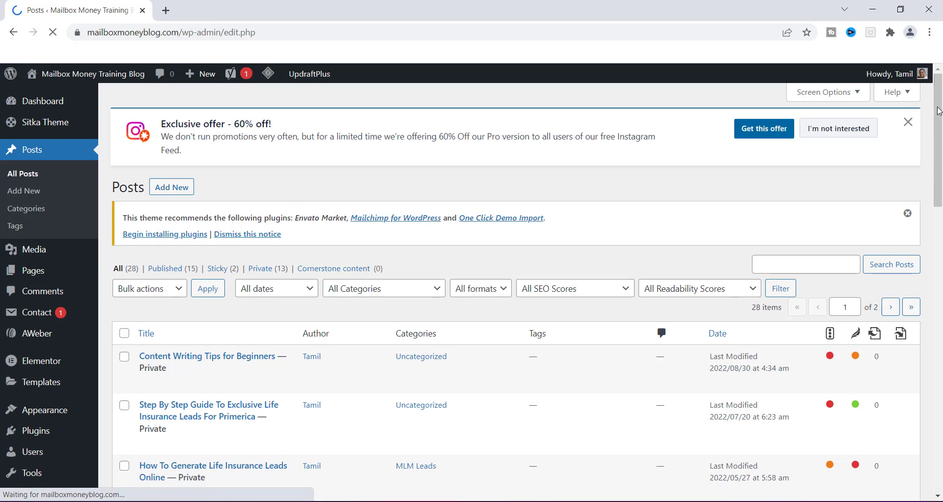
{"action": "left_click_drag", "start_coordinate": [939, 91], "coordinate": [940, 149]}
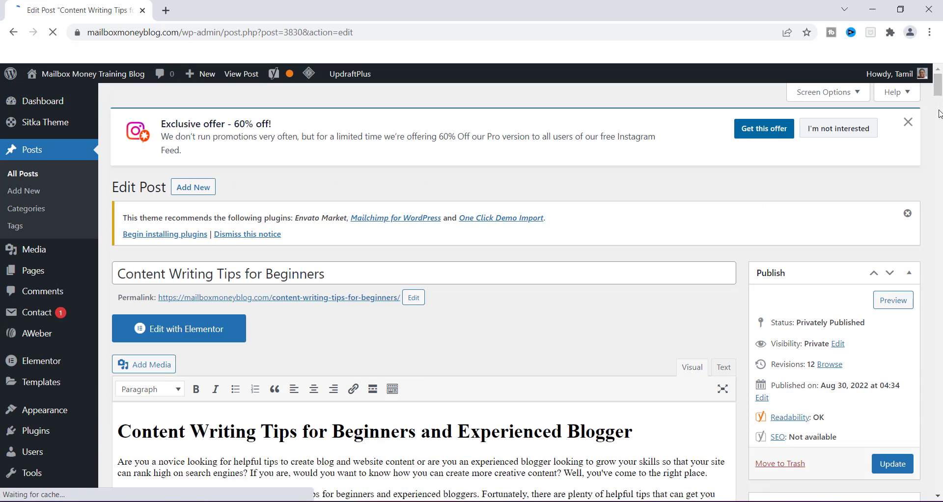
{"action": "scroll", "coordinate": [941, 92], "scroll_direction": "down", "scroll_amount": 2}
{"action": "scroll", "coordinate": [941, 92], "scroll_direction": "down", "scroll_amount": 3}
{"action": "scroll", "coordinate": [940, 96], "scroll_direction": "down", "scroll_amount": 1}
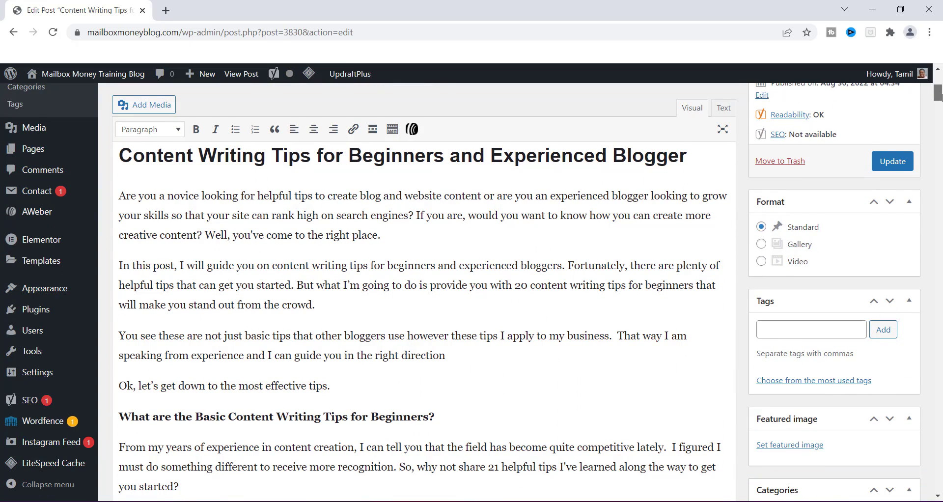
{"action": "left_click_drag", "start_coordinate": [938, 96], "coordinate": [939, 105]}
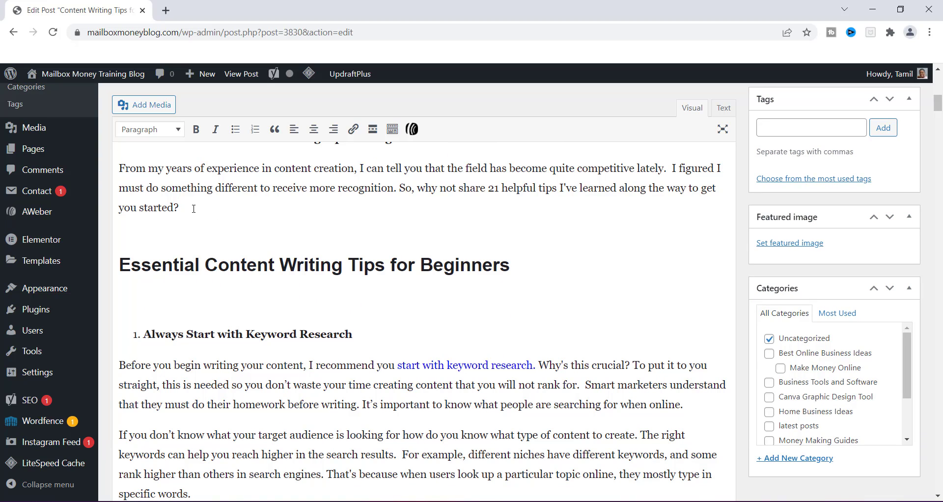
{"action": "key", "text": "Return"}
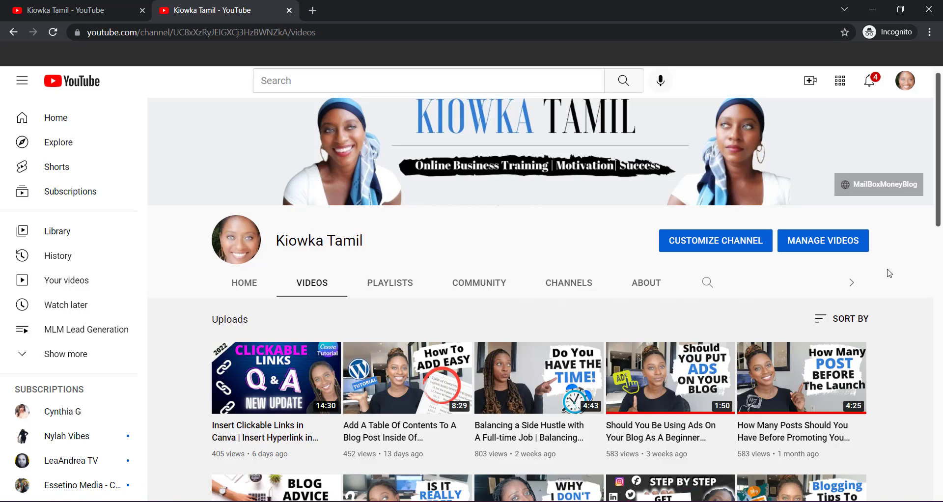
Step: Copy the Add A Table Of Contents video link from its YouTube Studio details page
{"action": "left_click", "coordinate": [908, 87]}
{"action": "left_click", "coordinate": [784, 191]}
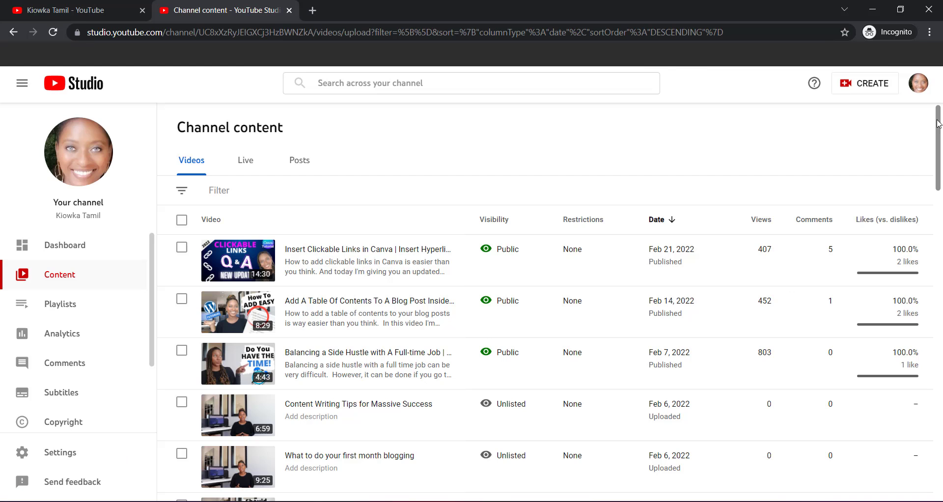
{"action": "scroll", "coordinate": [480, 287], "scroll_direction": "down", "scroll_amount": 1}
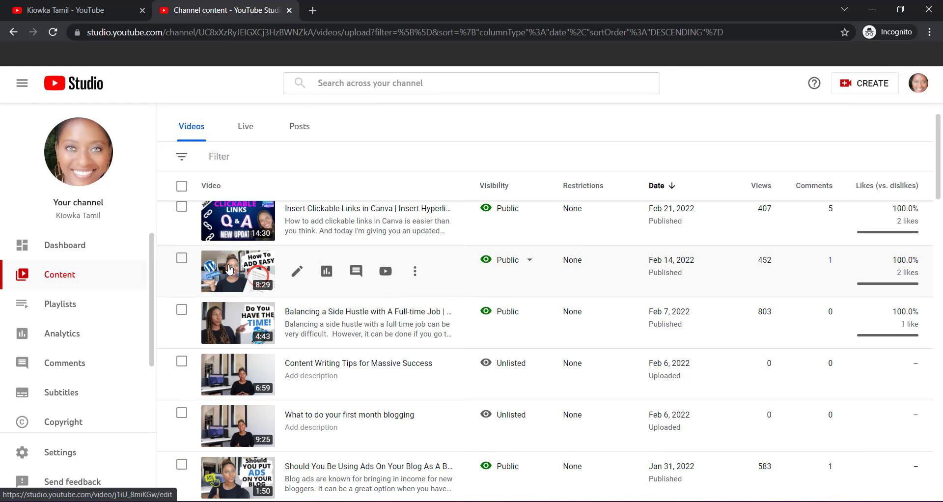
{"action": "left_click", "coordinate": [230, 270]}
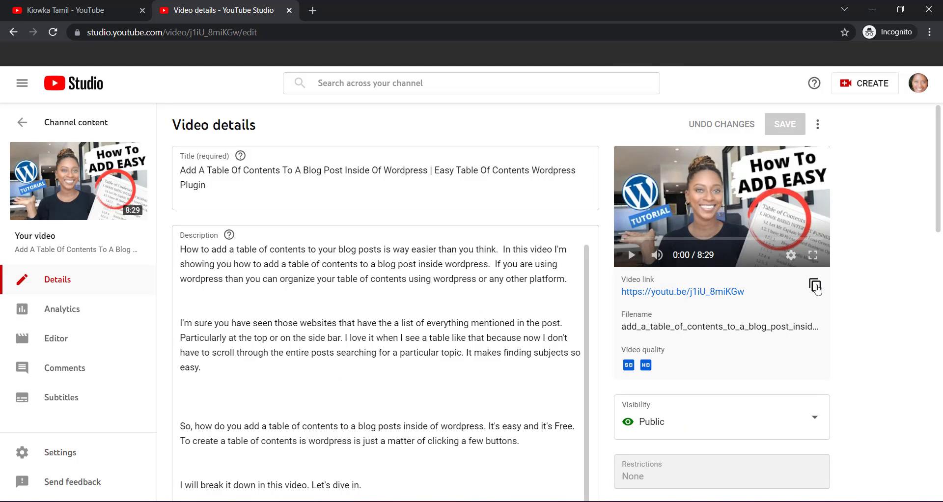
{"action": "left_click", "coordinate": [814, 286]}
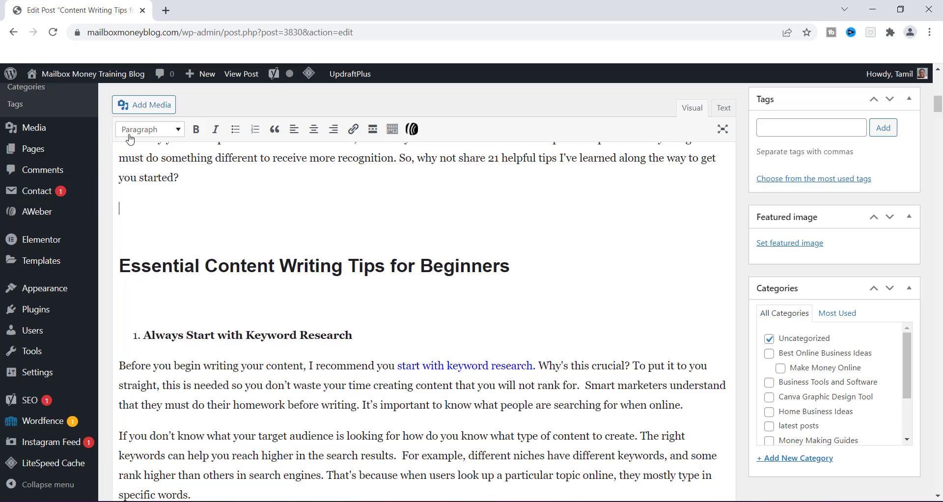
{"action": "left_click", "coordinate": [143, 109]}
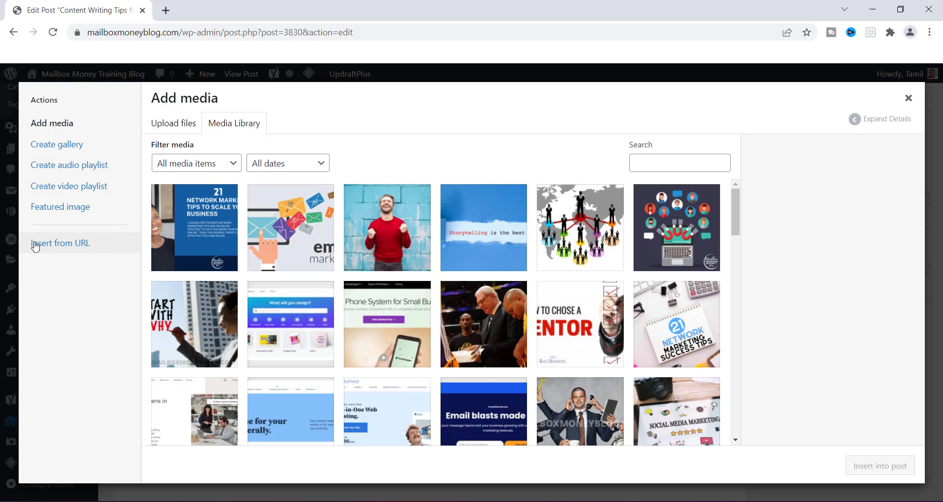
{"action": "left_click", "coordinate": [81, 243]}
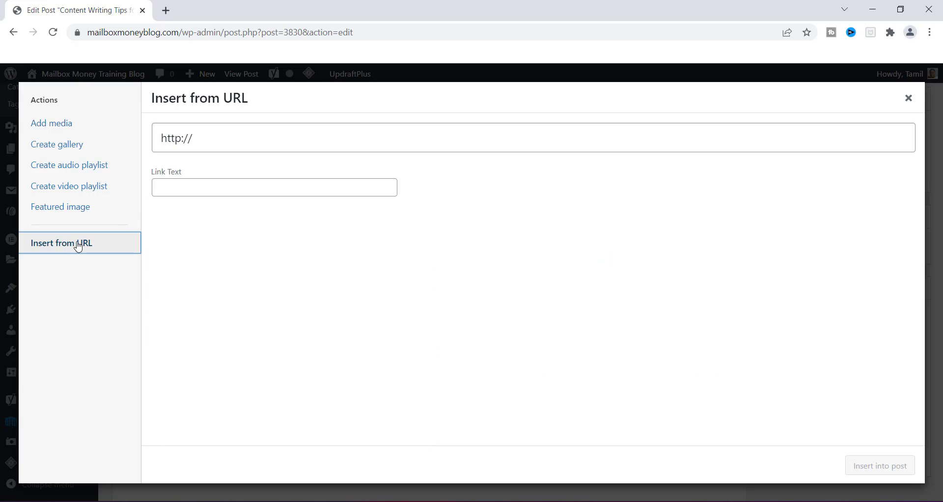
{"action": "left_click", "coordinate": [204, 142]}
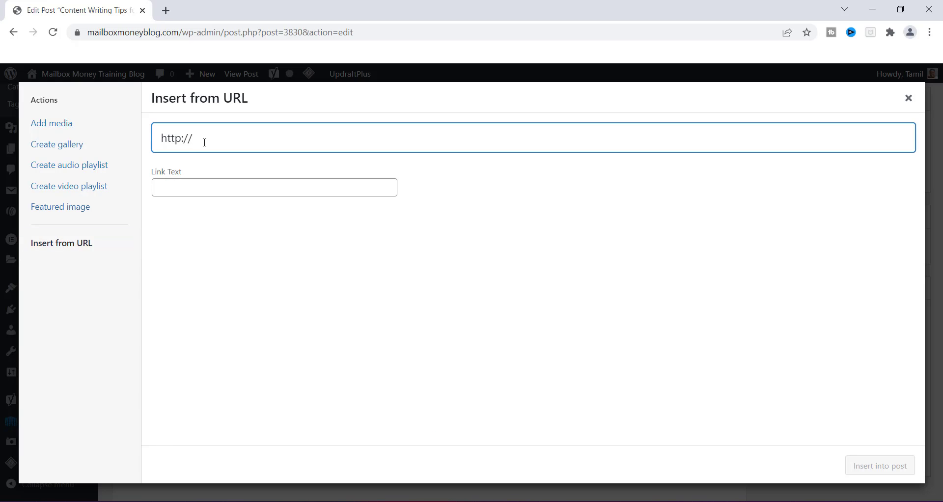
{"action": "key", "text": "BackSpace"}
{"action": "key", "text": "BackSpace"}
{"action": "key", "text": "BackSpace"}
{"action": "key", "text": "BackSpace"}
{"action": "key", "text": "BackSpace"}
{"action": "key", "text": "BackSpace"}
{"action": "key", "text": "BackSpace"}
{"action": "key", "text": "ctrl+v"}
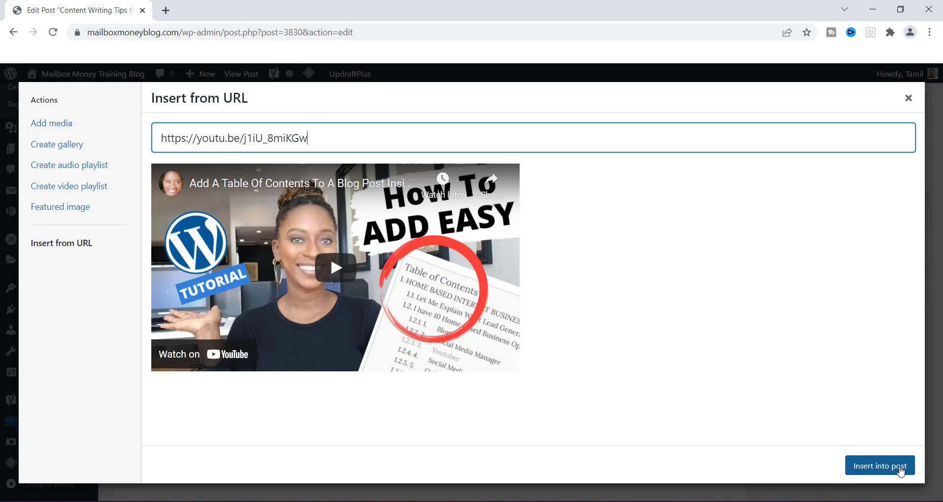
Step: Insert the table-of-contents video into the post and scroll to check the embed
{"action": "left_click", "coordinate": [888, 469]}
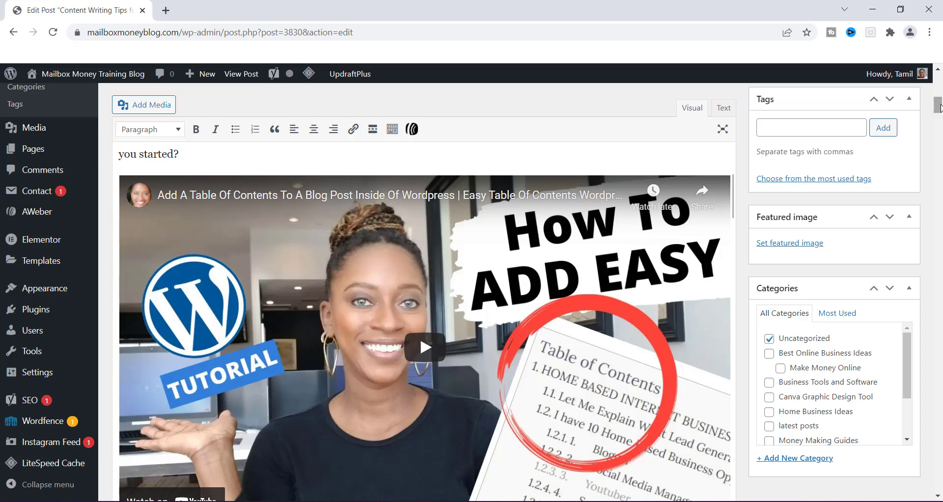
{"action": "left_click_drag", "start_coordinate": [938, 105], "coordinate": [940, 113]}
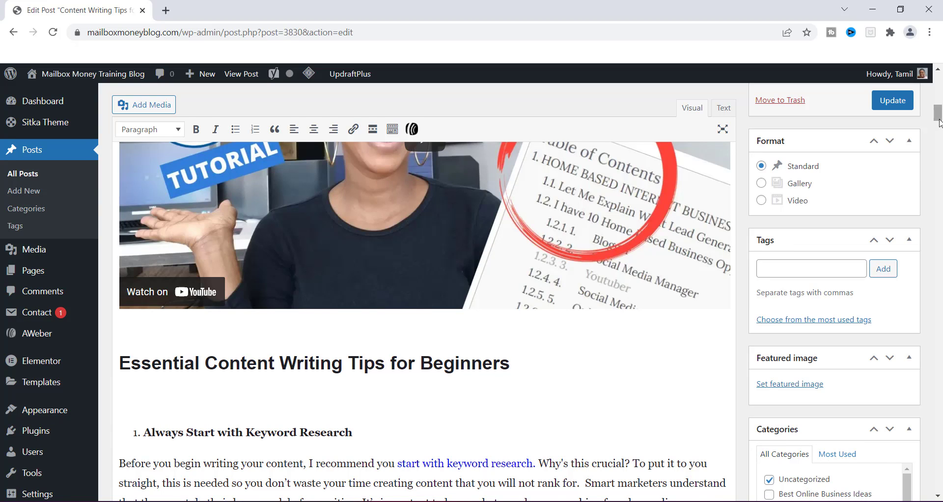
{"action": "left_click_drag", "start_coordinate": [938, 121], "coordinate": [938, 102]}
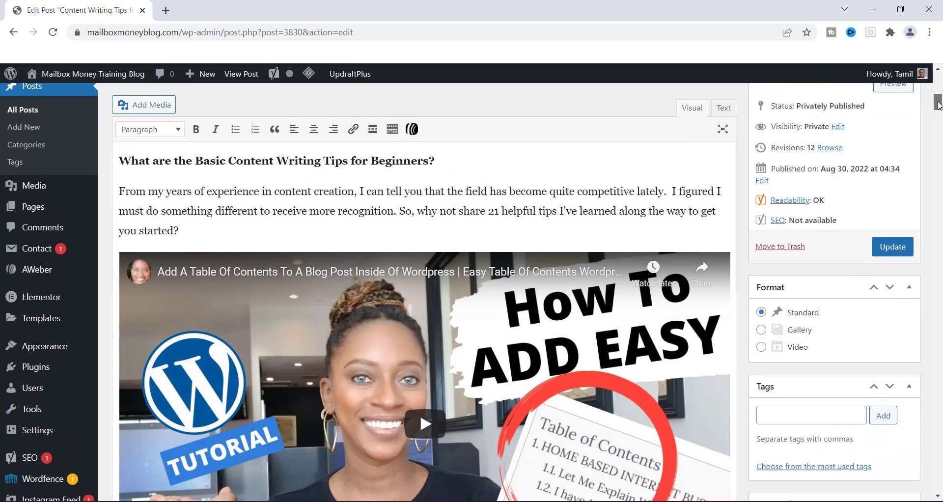
{"action": "left_click_drag", "start_coordinate": [938, 105], "coordinate": [938, 105]}
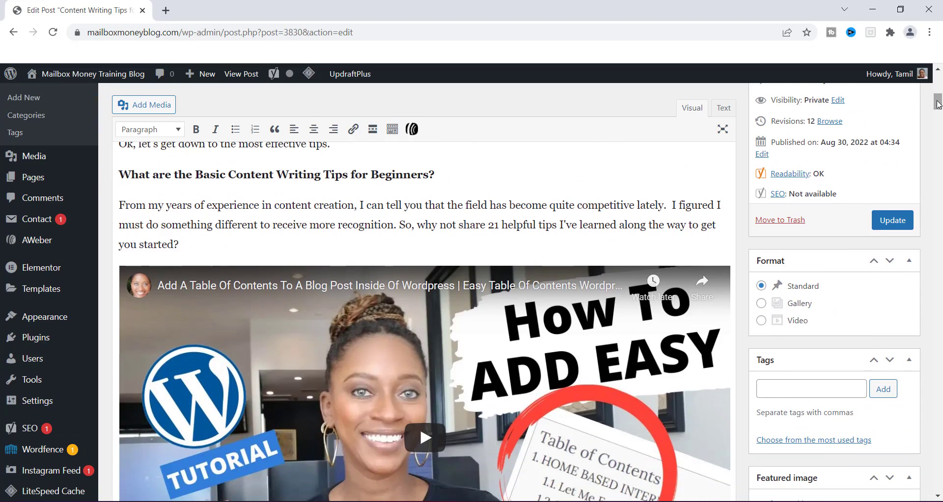
Step: Update the post, then open the live blog home page in a new tab
{"action": "left_click", "coordinate": [893, 221]}
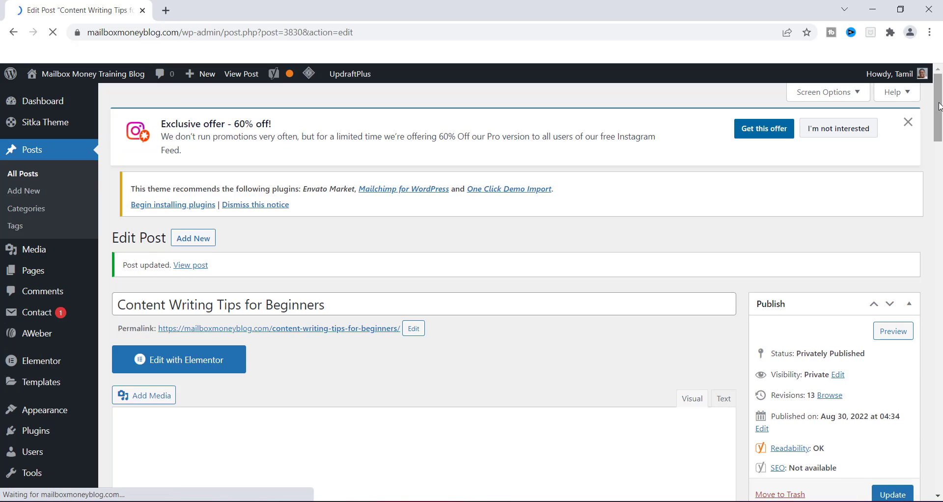
{"action": "scroll", "coordinate": [939, 134], "scroll_direction": "down", "scroll_amount": 2}
{"action": "scroll", "coordinate": [940, 135], "scroll_direction": "down", "scroll_amount": 5}
{"action": "scroll", "coordinate": [940, 135], "scroll_direction": "down", "scroll_amount": 5}
{"action": "scroll", "coordinate": [367, 204], "scroll_direction": "up", "scroll_amount": 5}
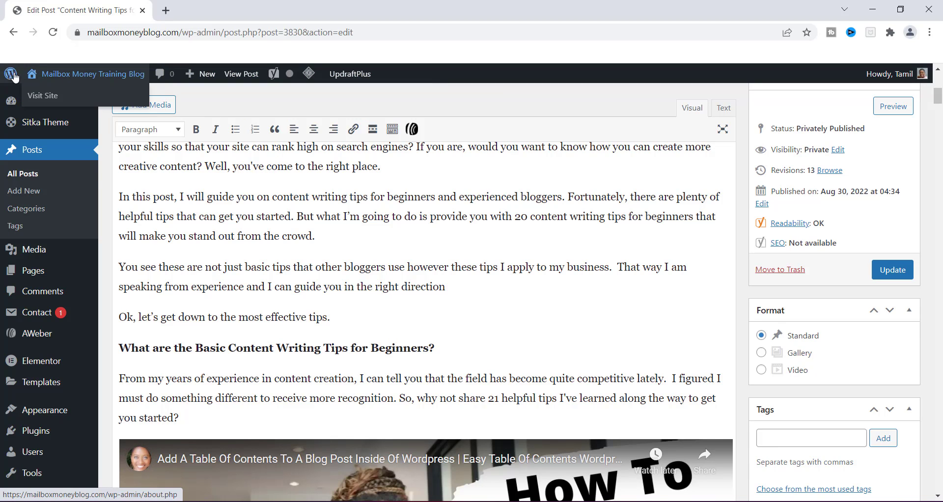
{"action": "mouse_move", "coordinate": [92, 74]}
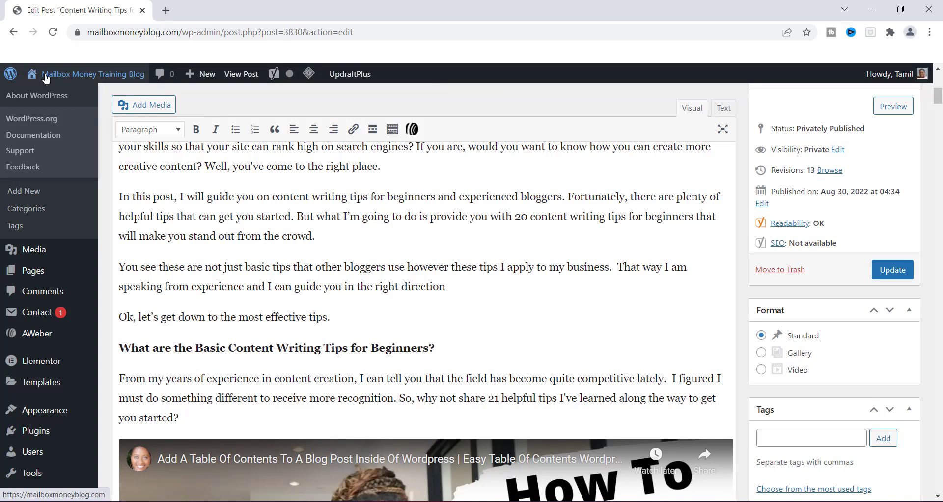
{"action": "right_click", "coordinate": [91, 79]}
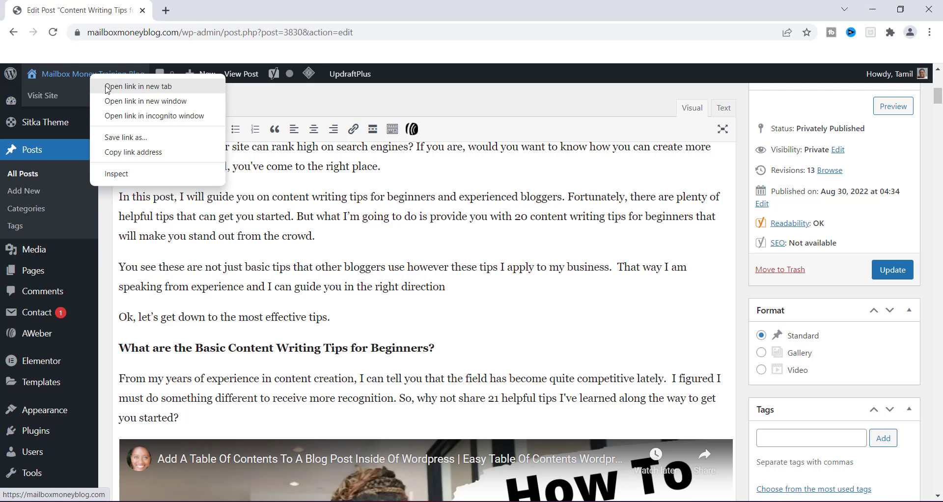
{"action": "left_click", "coordinate": [120, 87]}
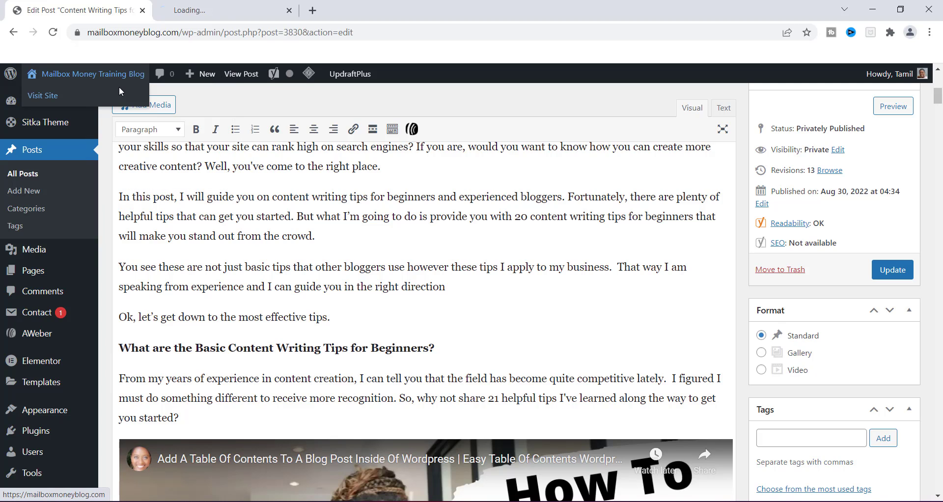
Step: On the live blog, dismiss the sign-up popup and open 'Content Writing Tips for Beginners'
{"action": "left_click", "coordinate": [217, 10]}
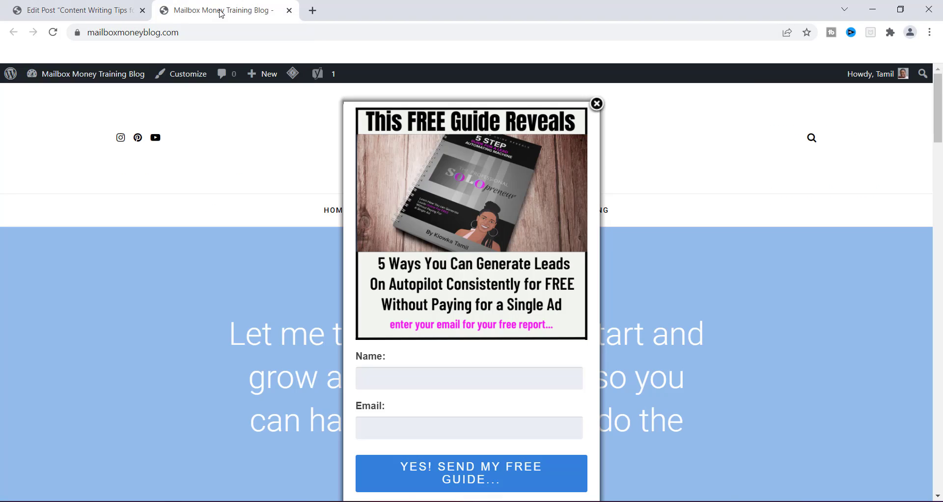
{"action": "left_click", "coordinate": [598, 104]}
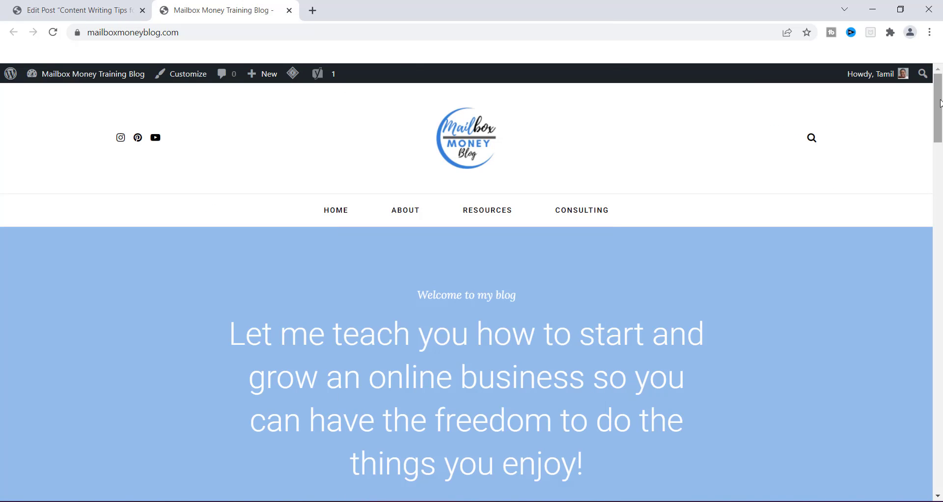
{"action": "left_click_drag", "start_coordinate": [941, 104], "coordinate": [941, 302]}
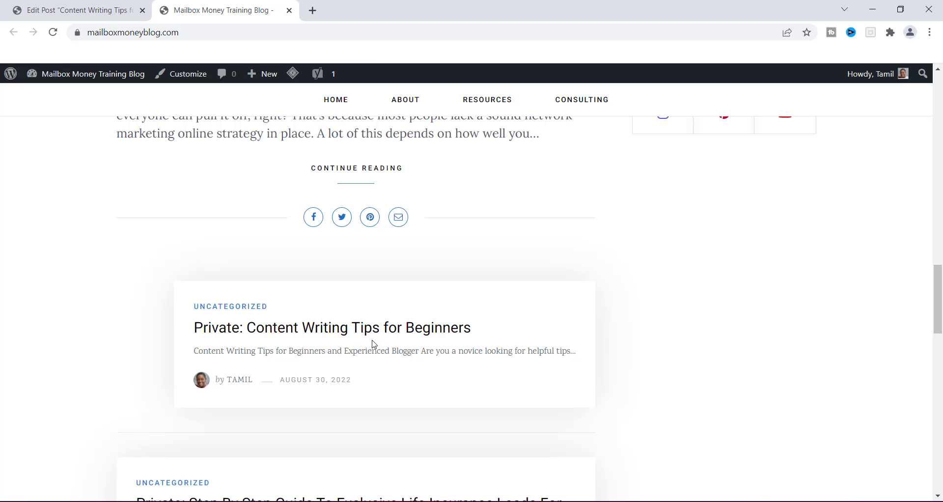
{"action": "left_click", "coordinate": [351, 330]}
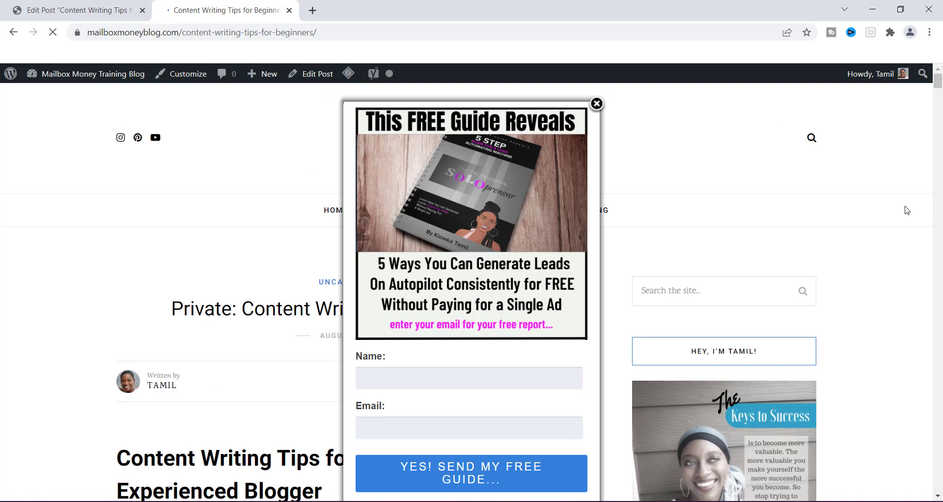
{"action": "left_click", "coordinate": [597, 104]}
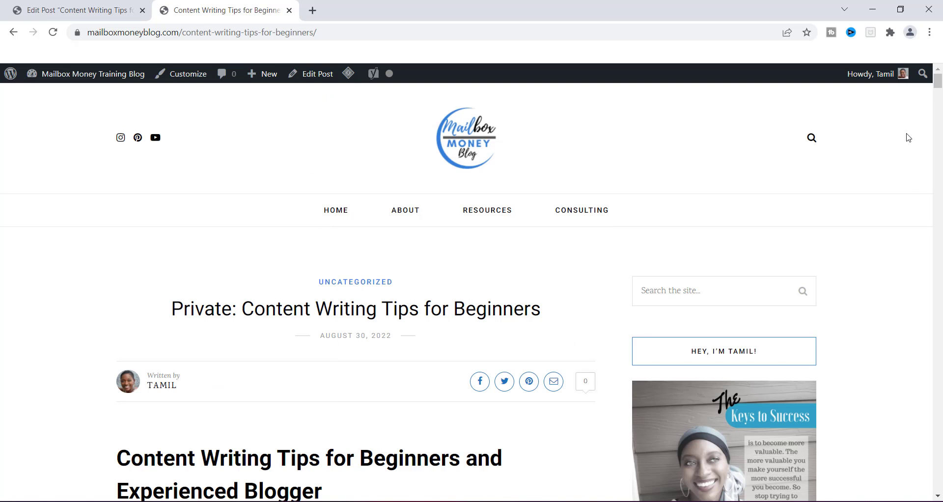
{"action": "left_click_drag", "start_coordinate": [939, 85], "coordinate": [939, 109]}
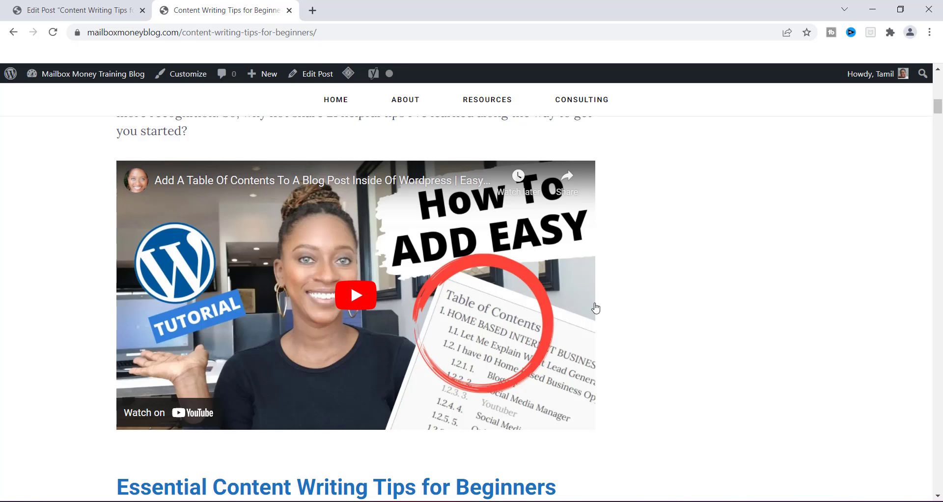
{"action": "mouse_move", "coordinate": [938, 113]}
{"action": "left_mouse_down"}
{"action": "mouse_move", "coordinate": [939, 135]}
{"action": "mouse_move", "coordinate": [938, 98]}
{"action": "mouse_move", "coordinate": [937, 113]}
{"action": "left_mouse_up"}
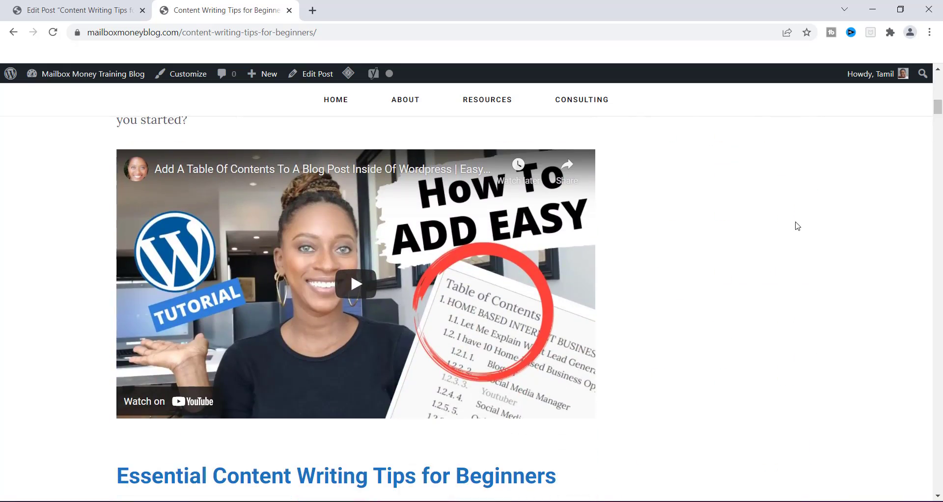